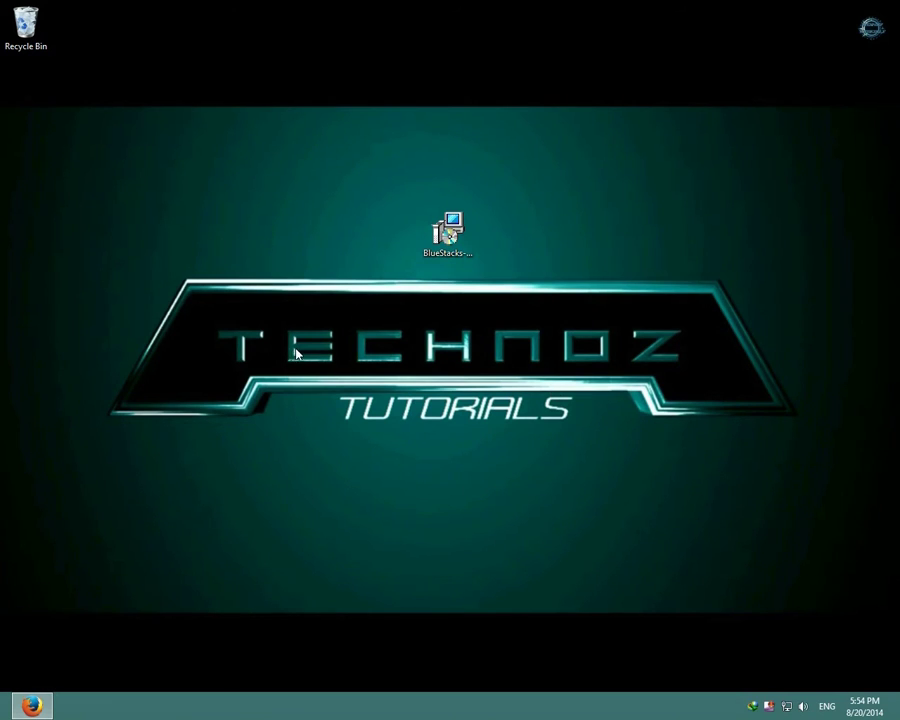
Start a new download of the BlueStacks installer from MediaFire via the tutorial's link
left_click(447, 232)
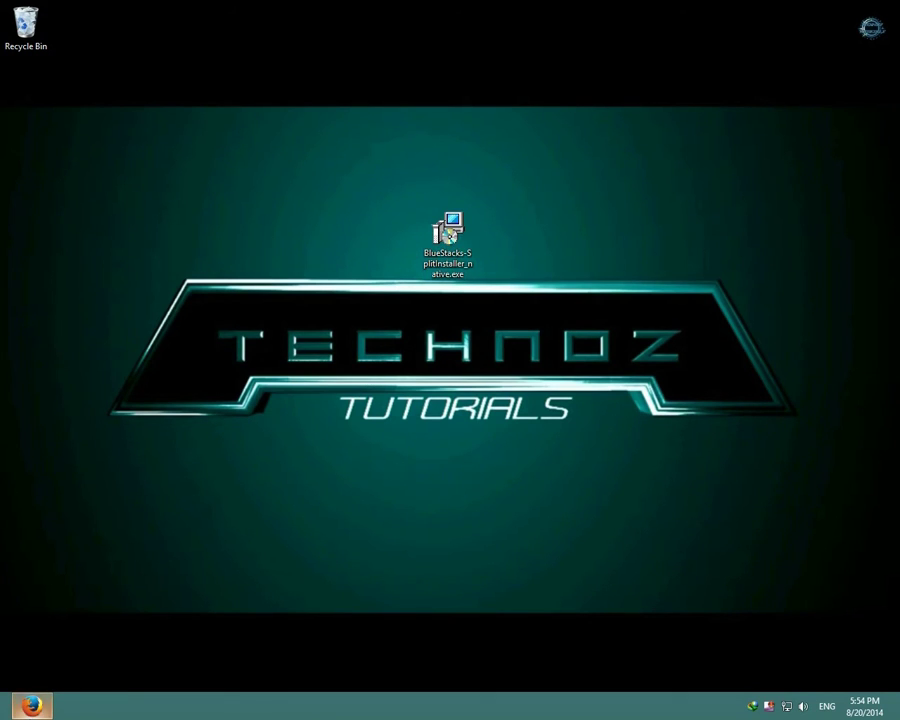
left_click(32, 706)
double_click(452, 23)
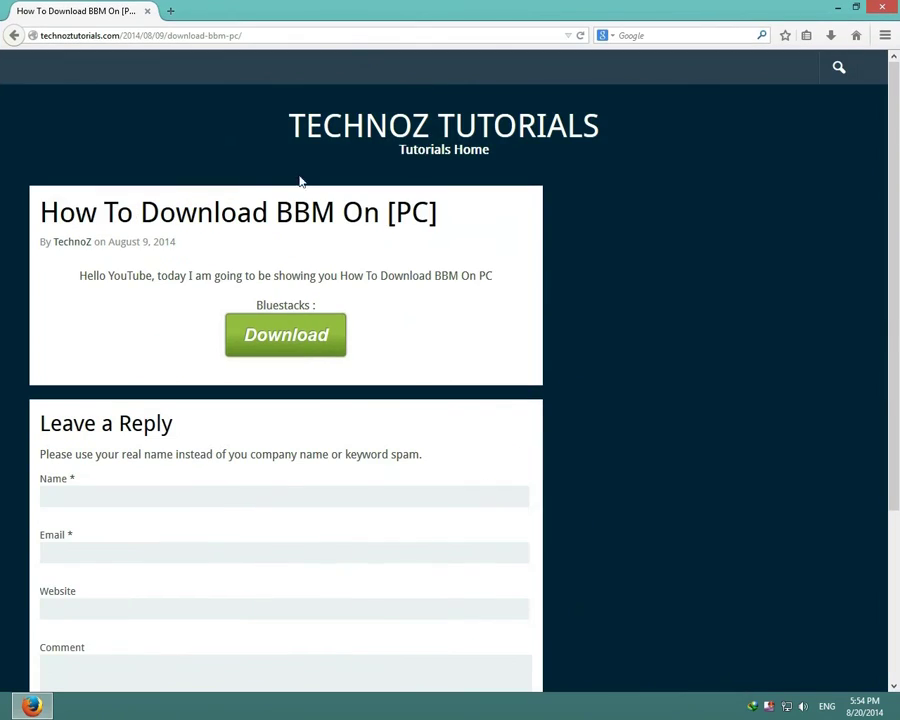
left_click(279, 345)
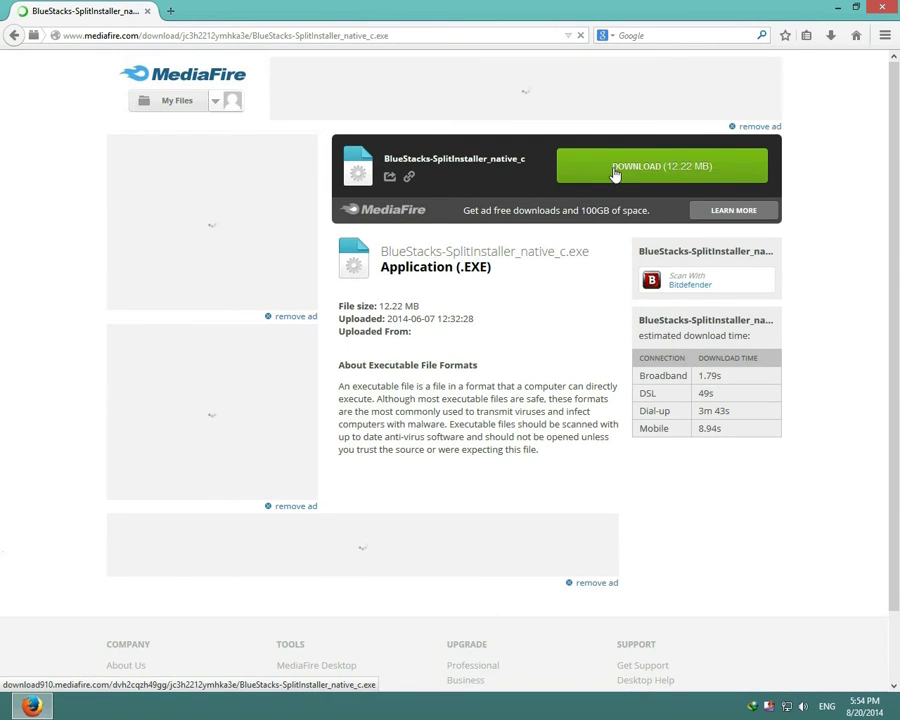
left_click(614, 172)
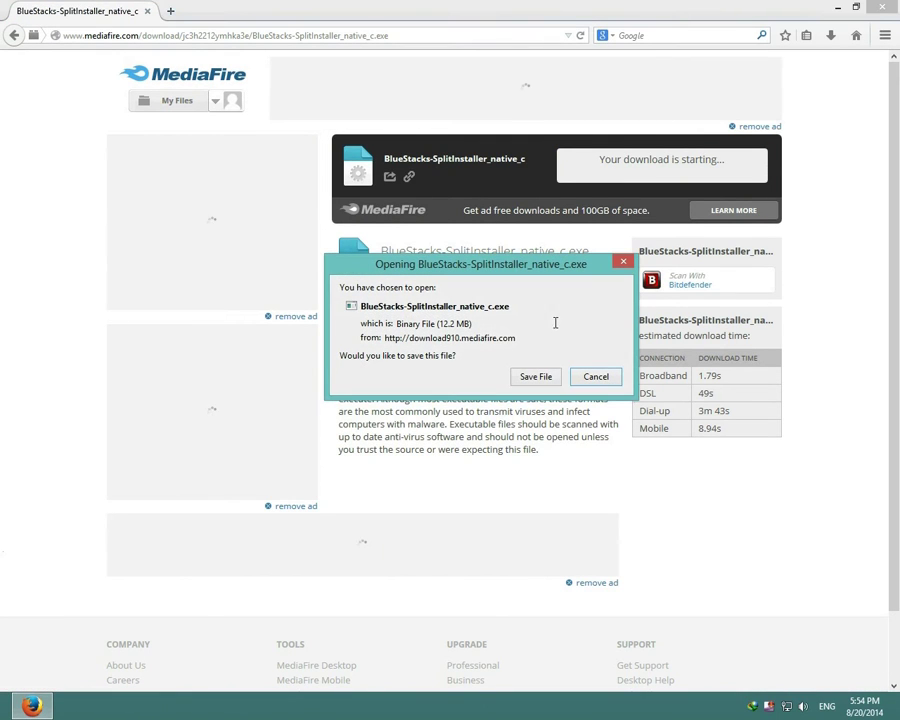
left_click(533, 387)
Cancel the BlueStacks download and minimize Firefox back to the desktop
left_click(830, 35)
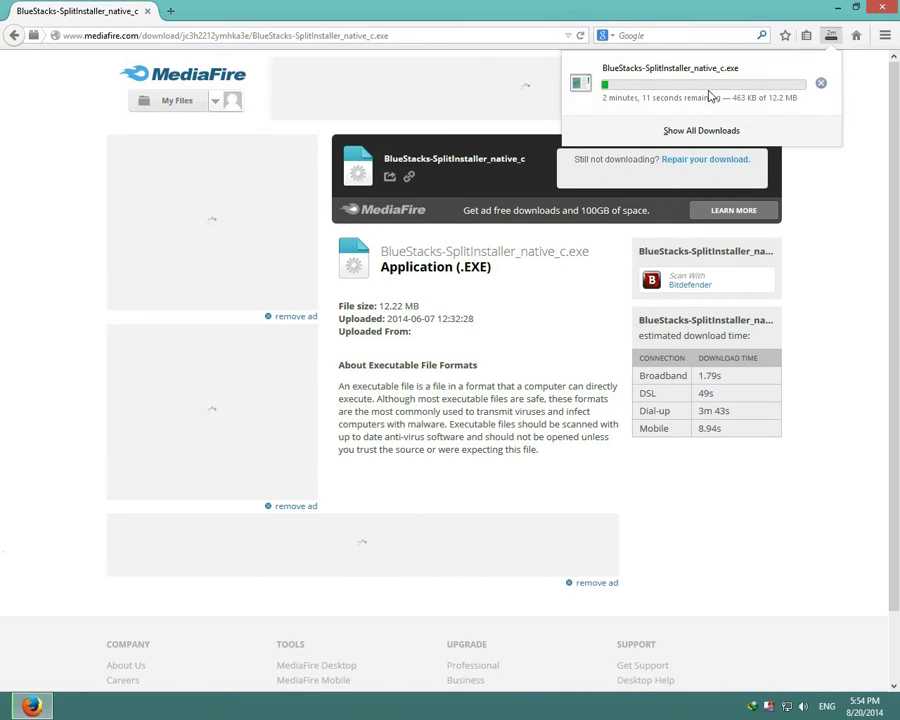
left_click(820, 85)
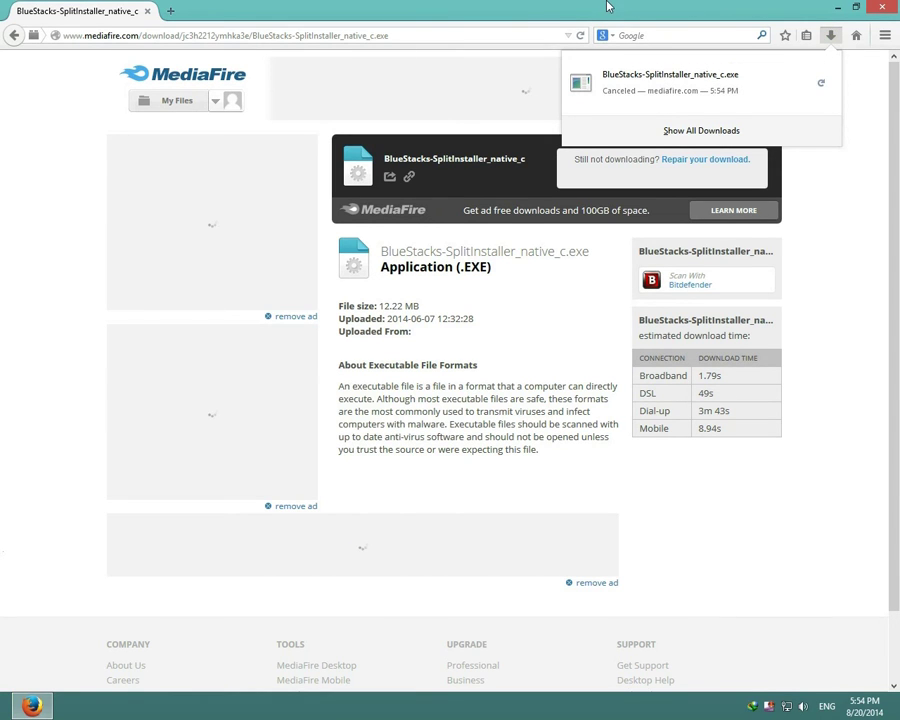
left_click_drag(607, 6, 533, 264)
left_click(555, 260)
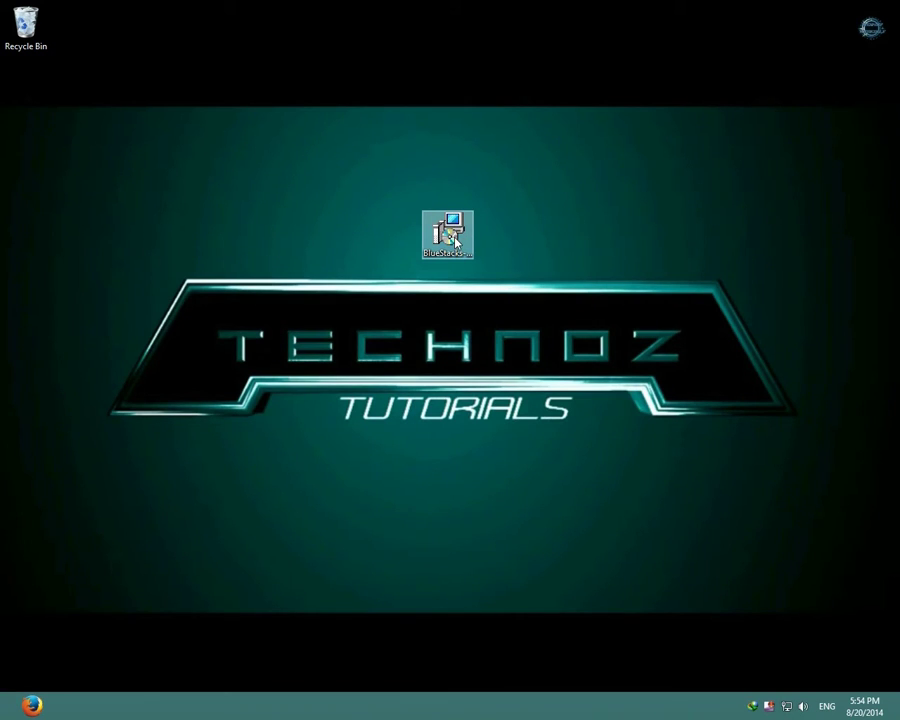
Install BlueStacks with C:\ProgramData as the data location and the recommended options
double_click(453, 236)
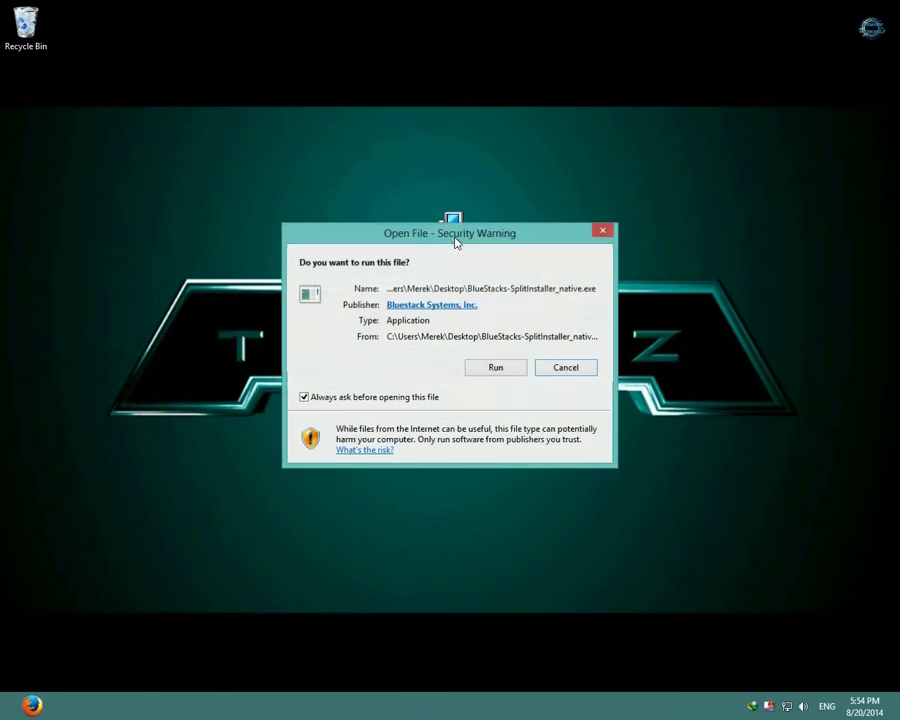
left_click(495, 368)
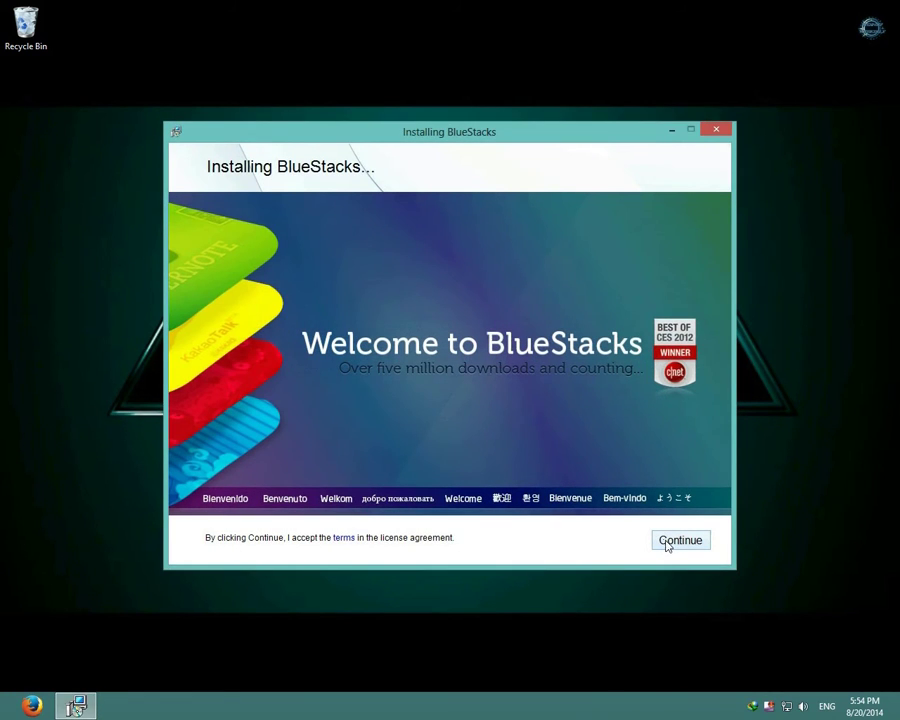
left_click(669, 543)
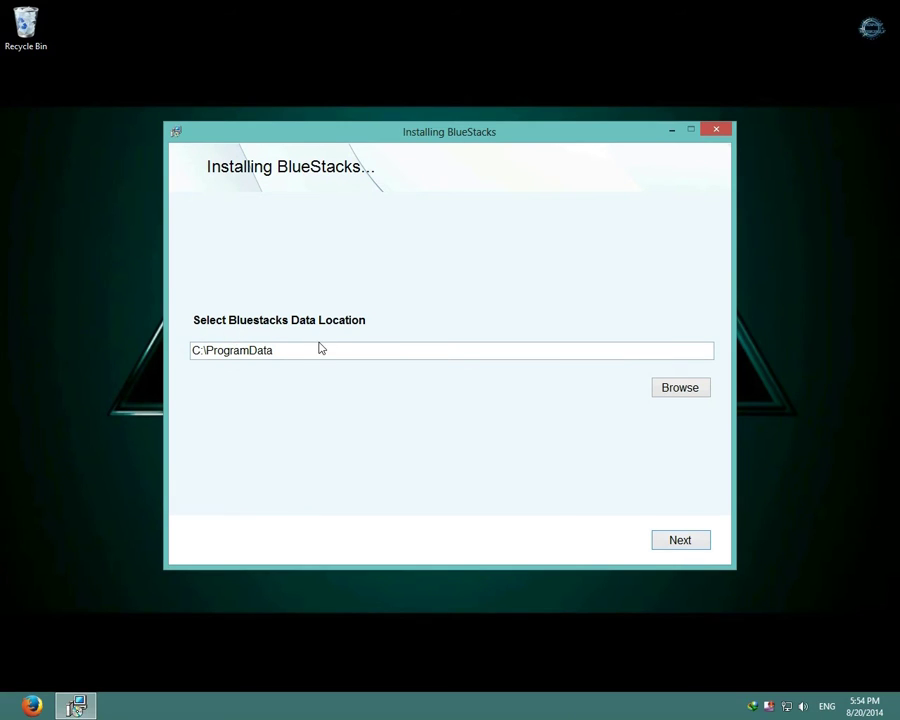
left_click(673, 545)
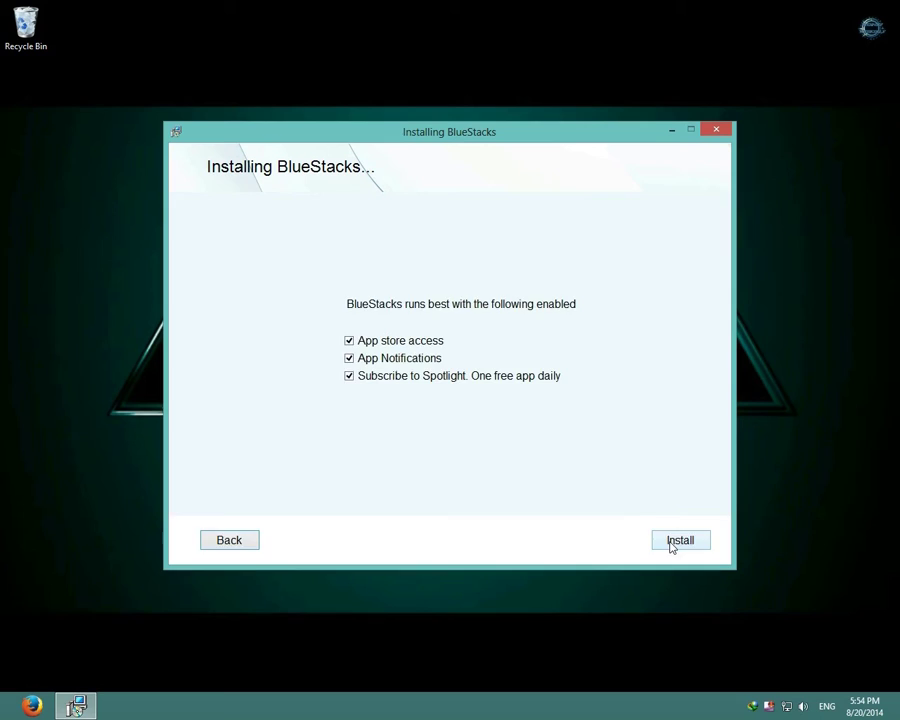
left_click(679, 541)
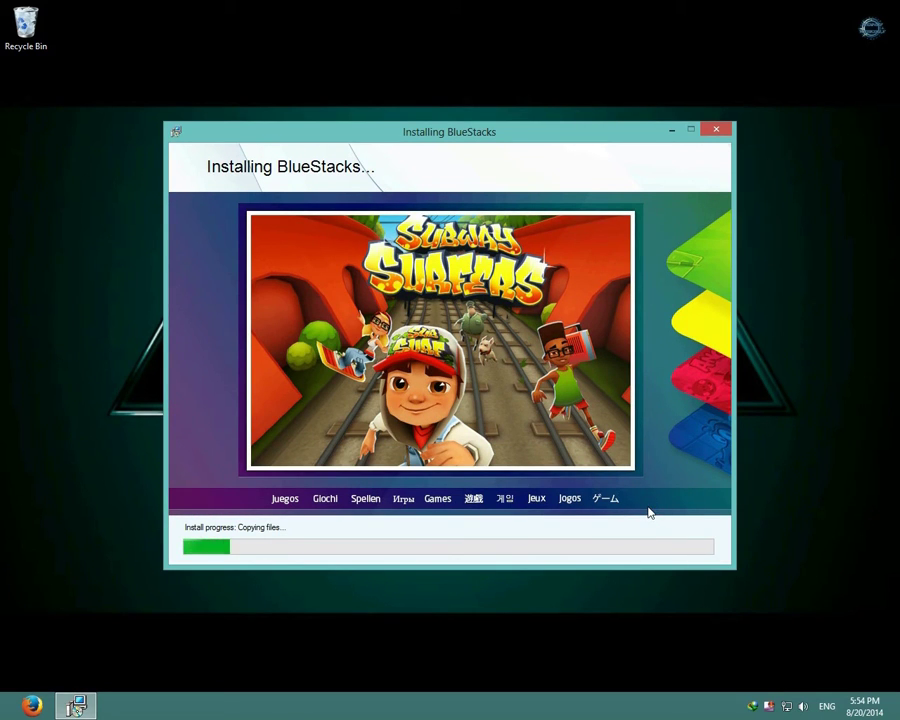
right_click(770, 707)
Launch BlueStacks from its desktop shortcut and wait for the Recently Played and Top Apps home screen
left_click(715, 629)
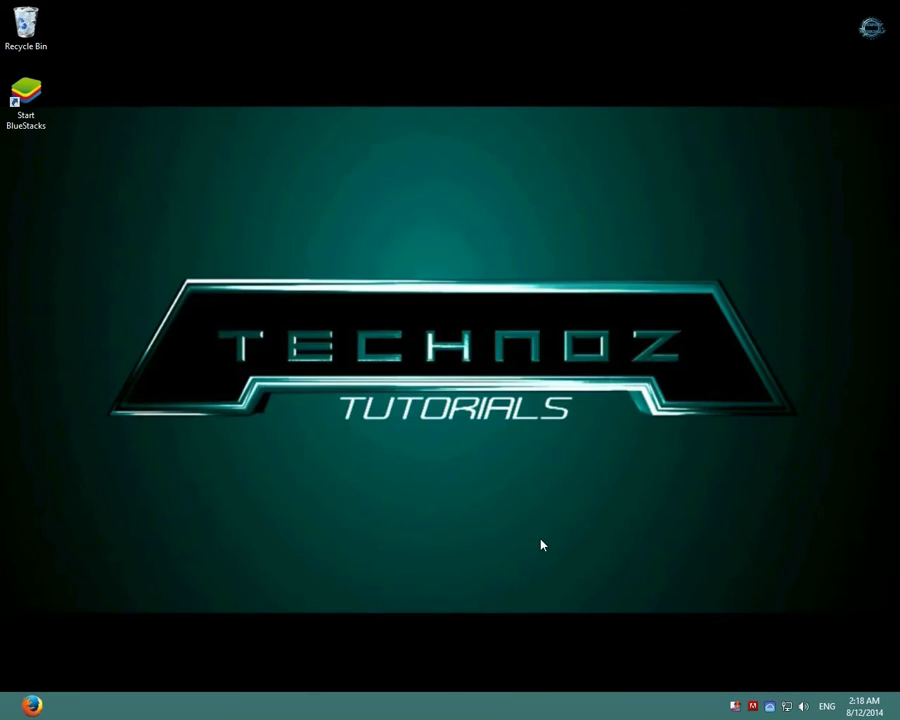
double_click(26, 100)
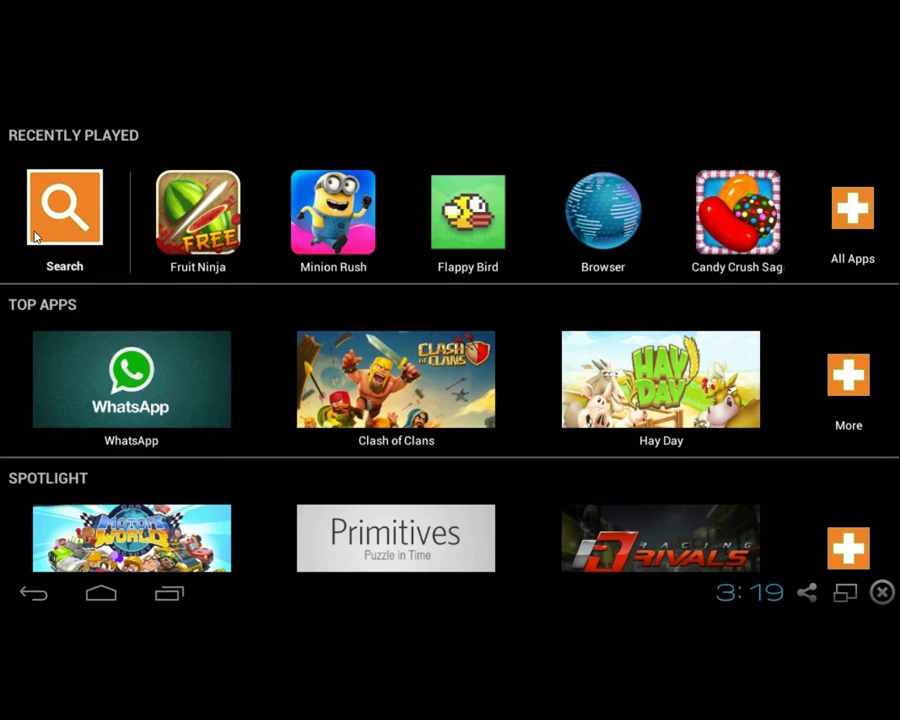
Search for BBM, install it accepting its permissions, and Alt+Tab back to the desktop
left_click(44, 231)
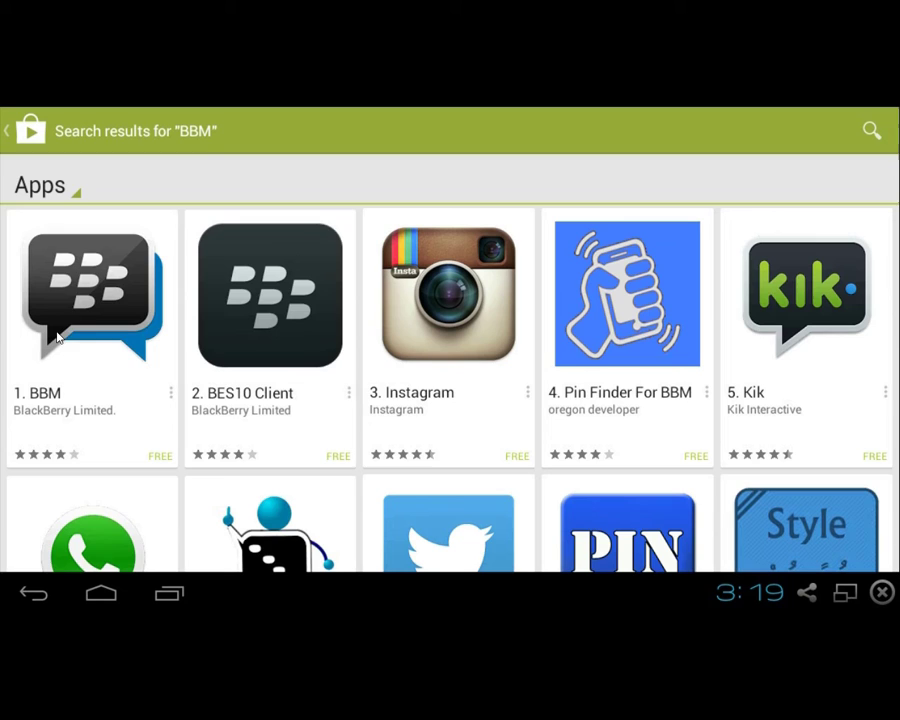
left_click(73, 315)
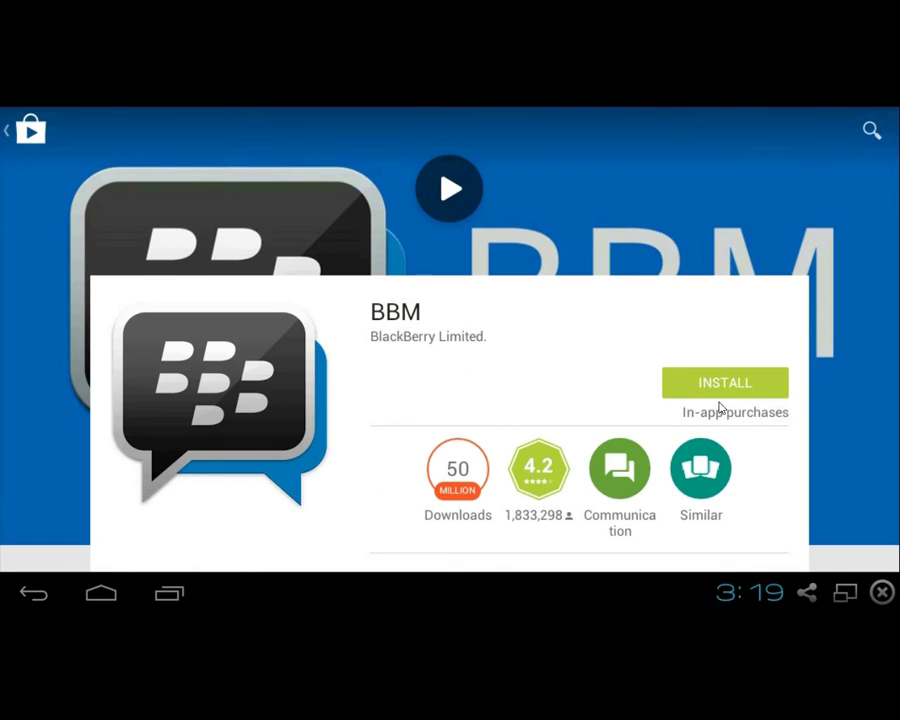
left_click(722, 390)
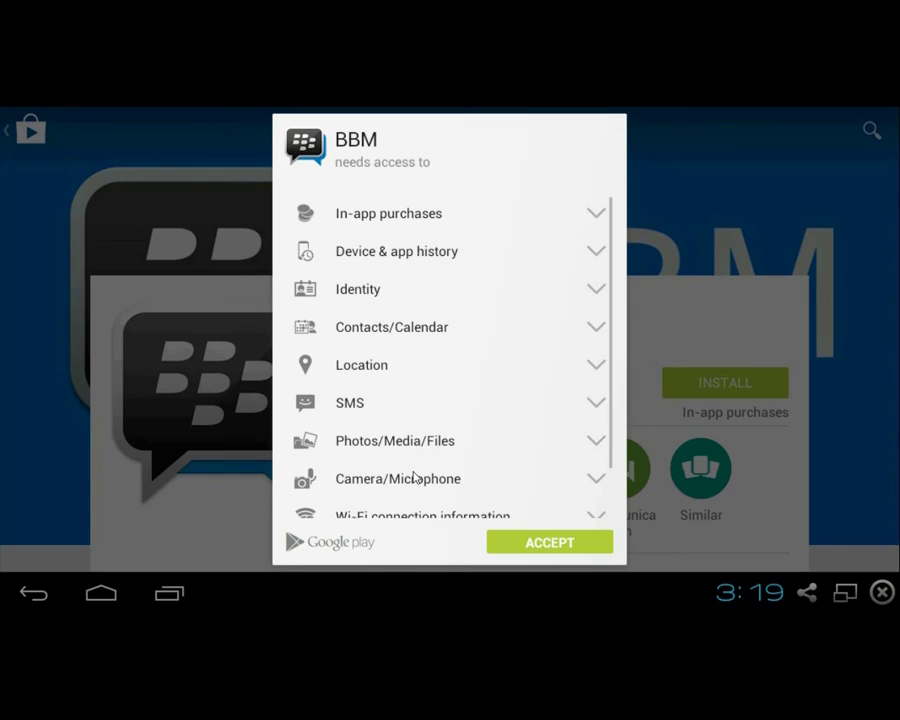
left_click(539, 543)
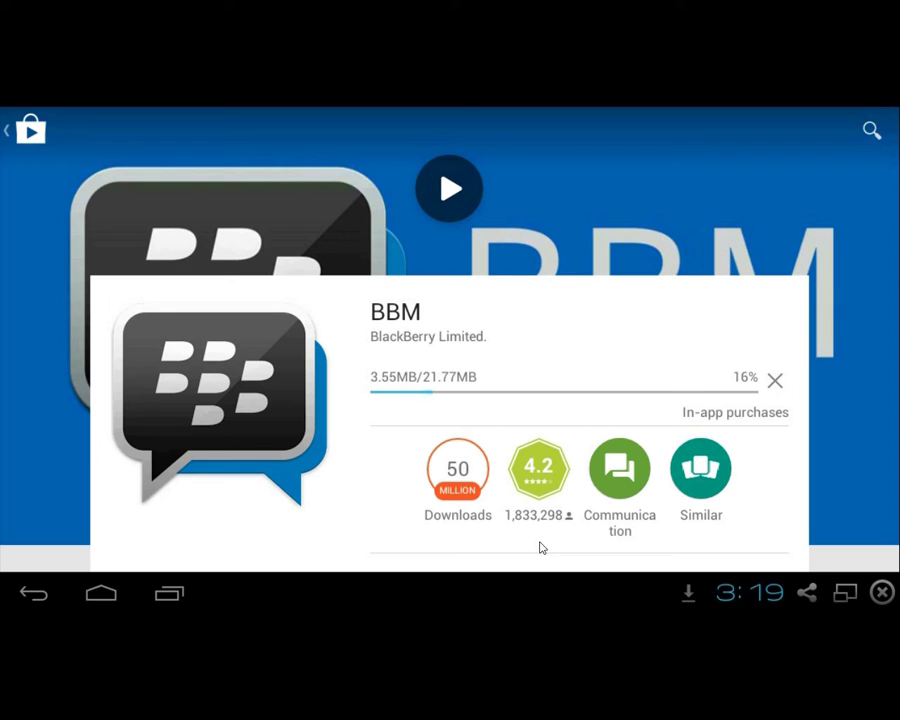
key("alt+Tab")
key("alt+Tab")
key("alt+Tab")
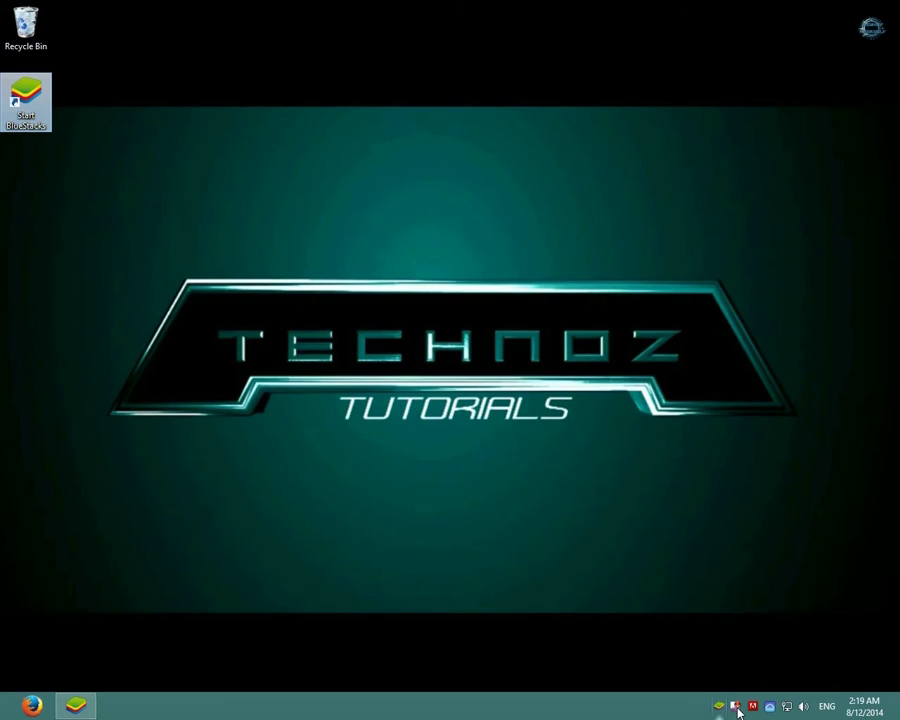
Return to BlueStacks from the taskbar to open the newly installed BBM app
right_click(735, 708)
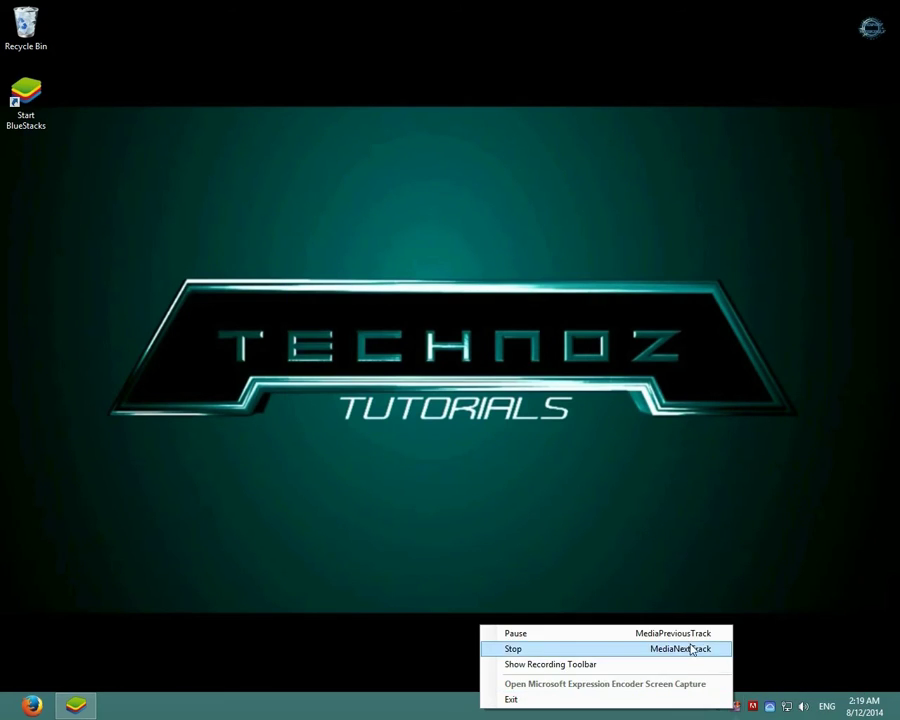
left_click(690, 633)
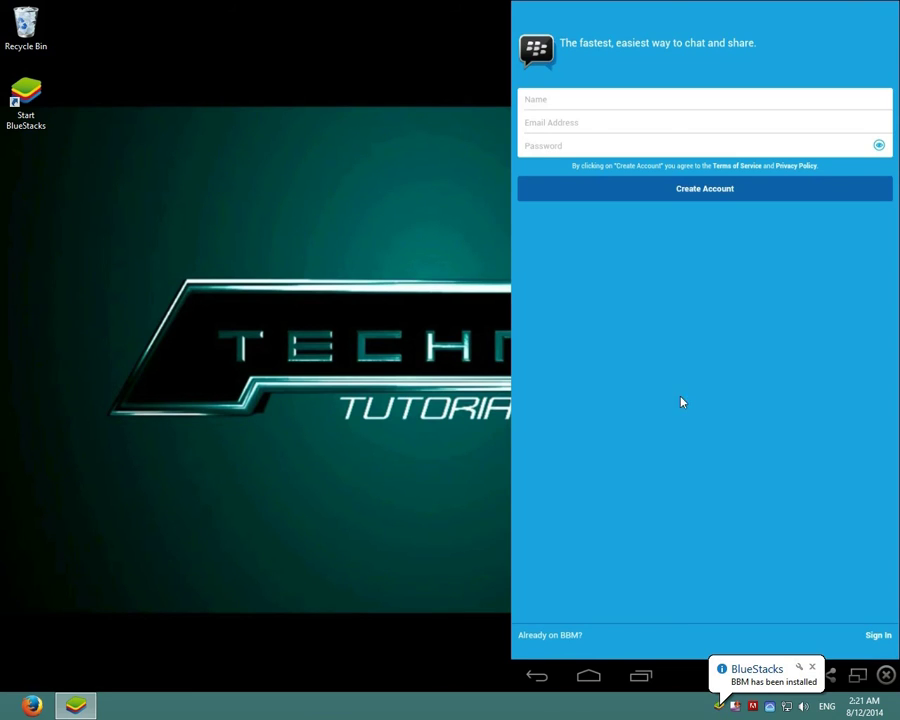
Choose Sign In and enter the BlackBerry ID email address and password
left_click(878, 636)
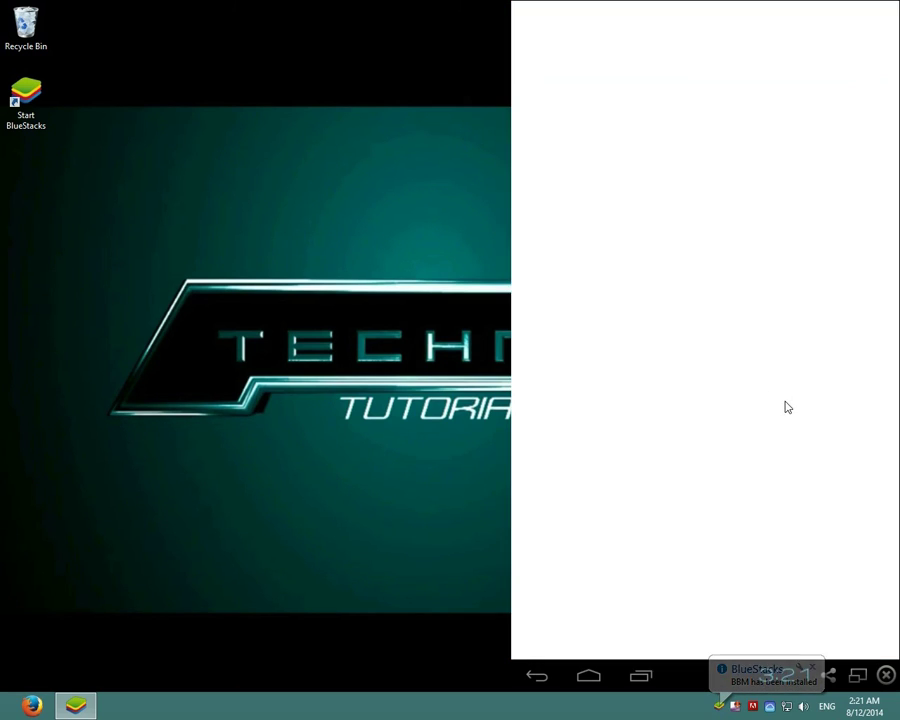
left_click(538, 90)
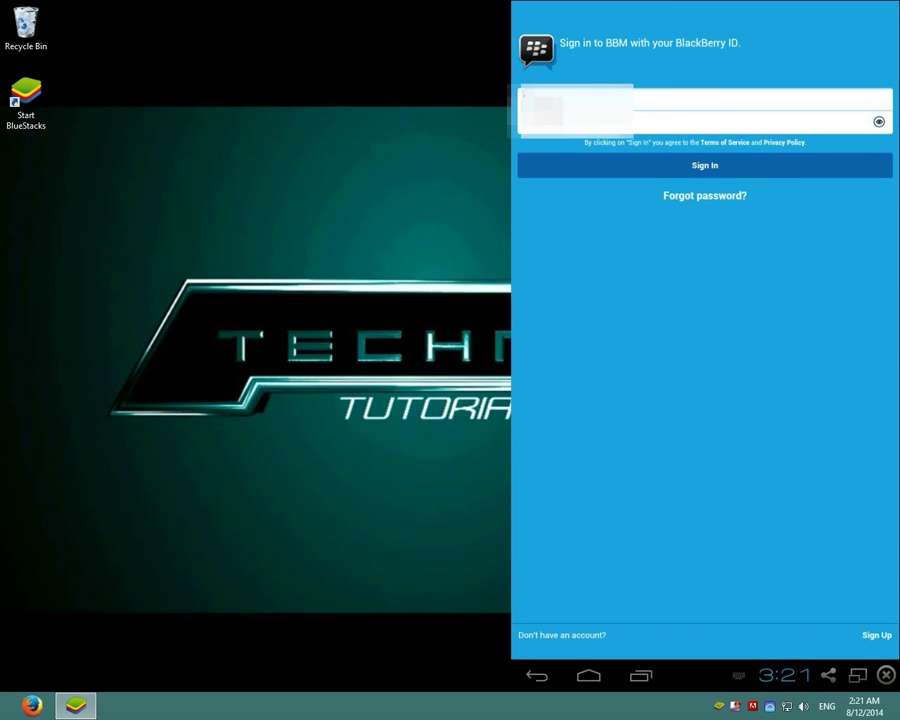
type("mailcom")
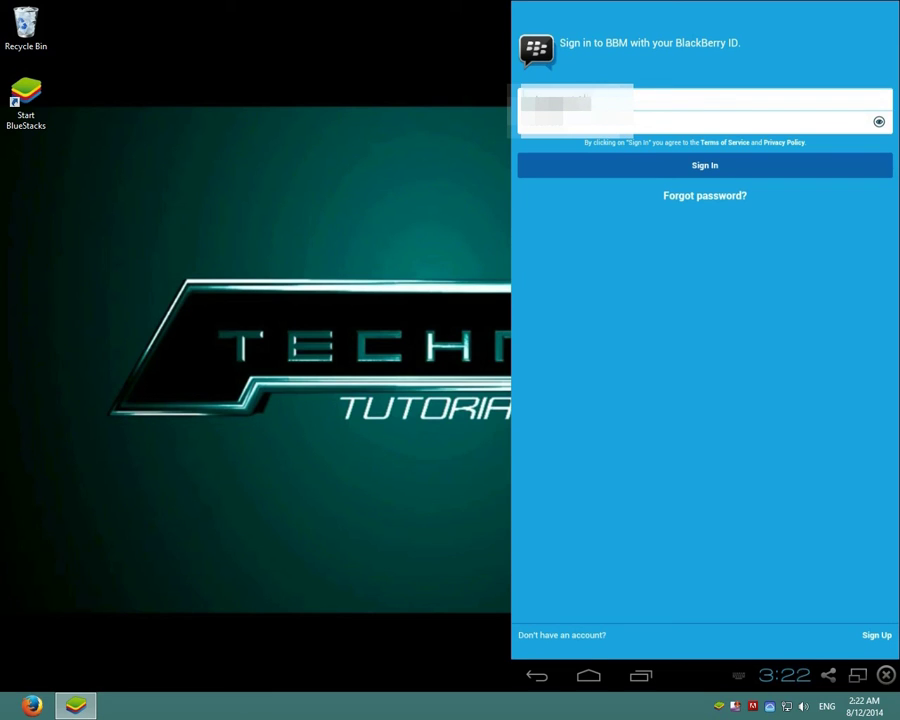
type("m")
key("Tab")
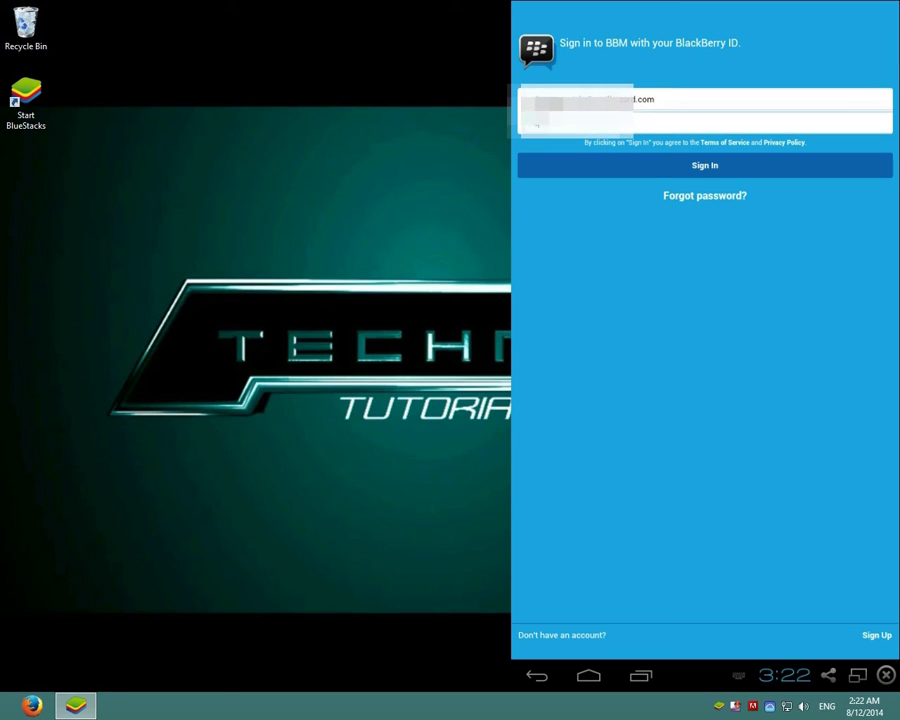
type("••")
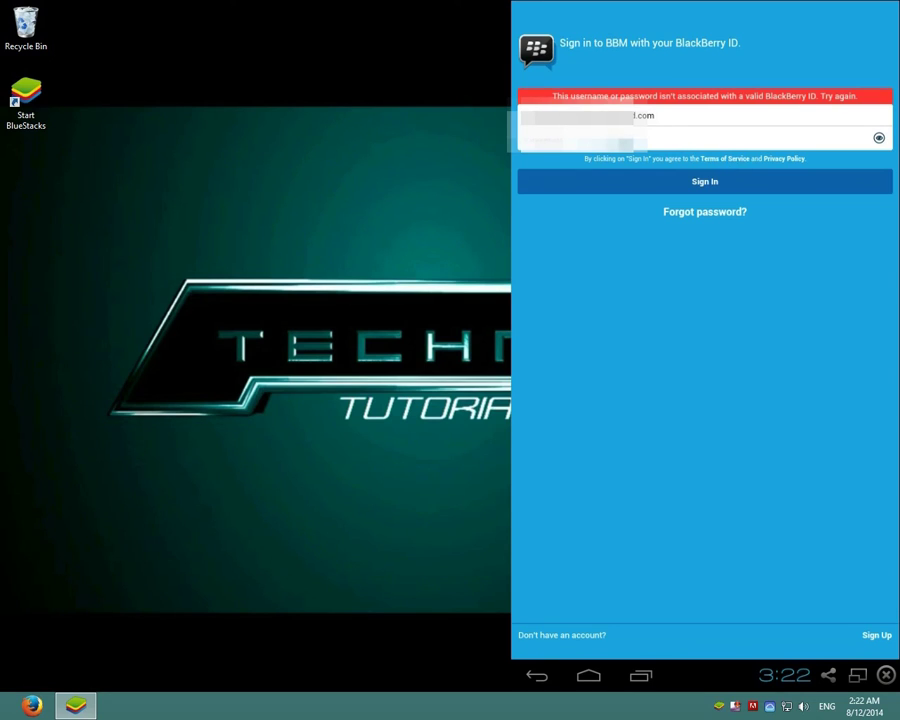
Re-enter the password after the invalid-credentials error and submit the sign-in
double_click(636, 118)
key("Tab")
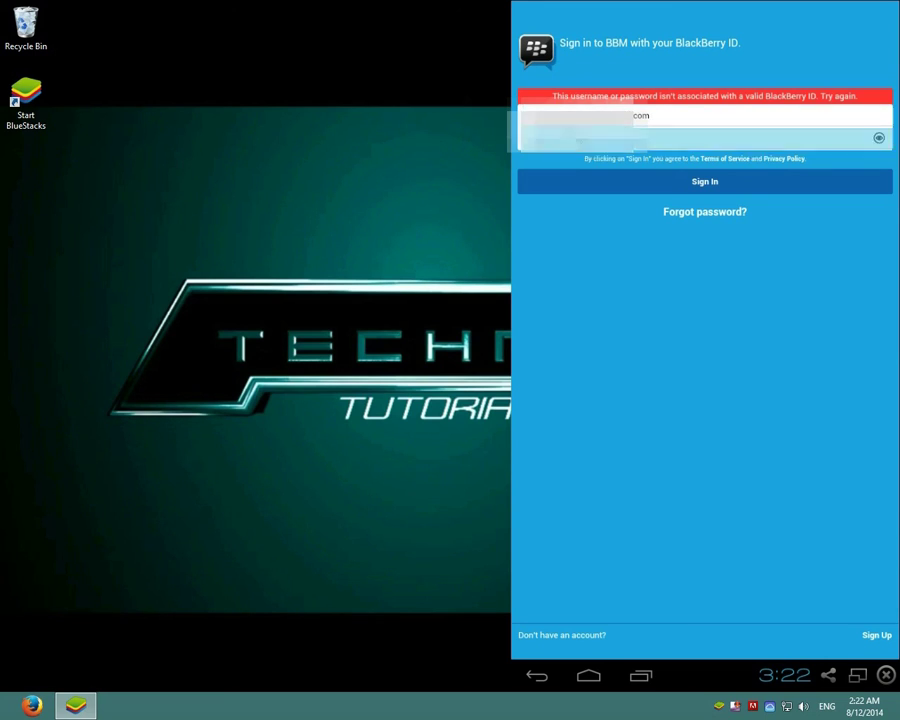
key("BackSpace")
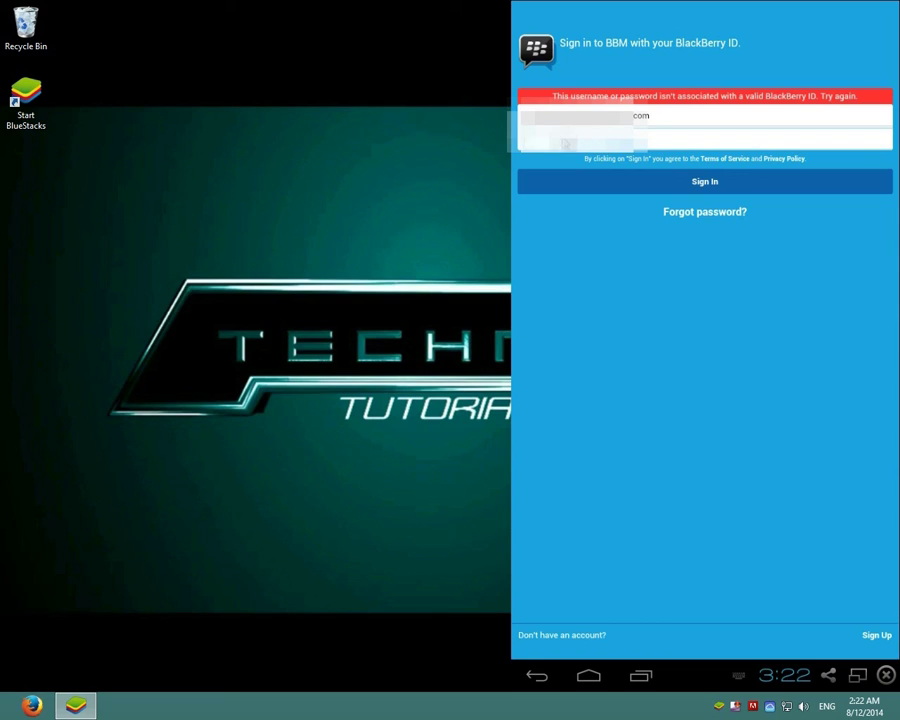
key("ctrl+v")
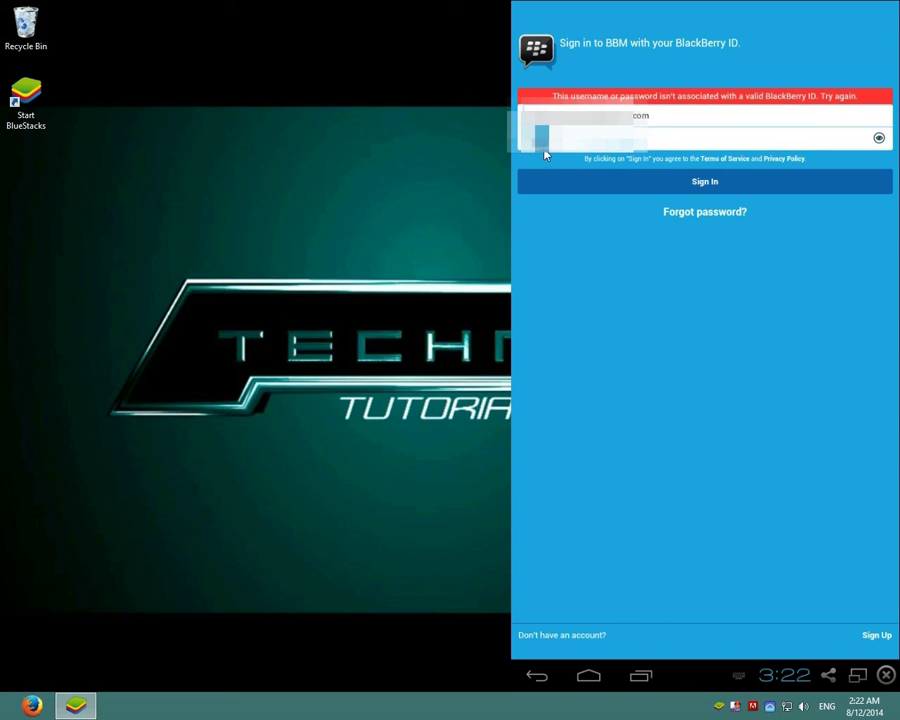
key("BackSpace")
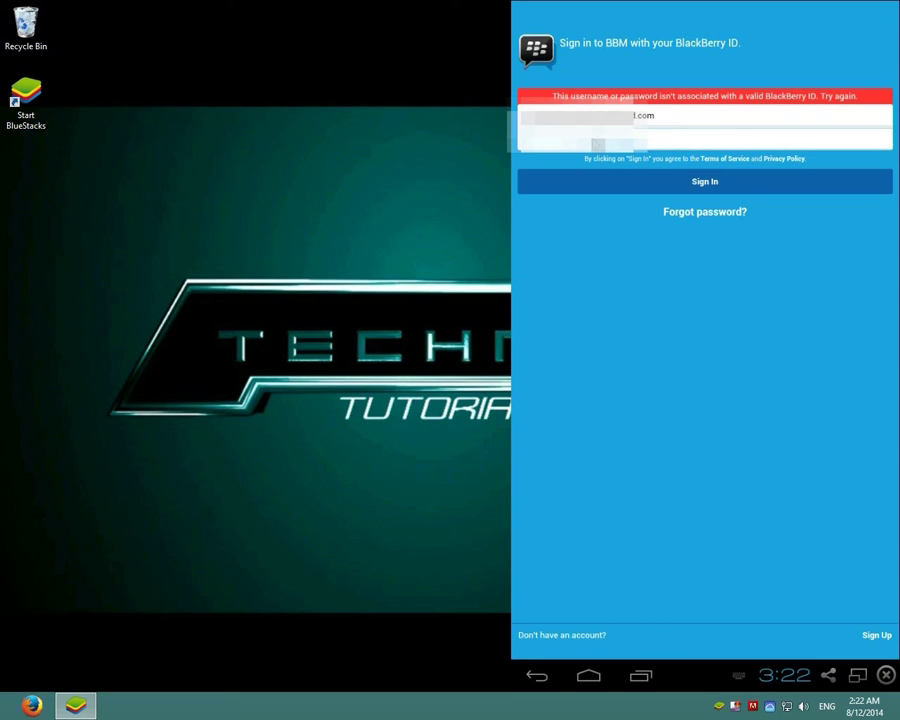
key("ctrl+v")
left_click(739, 194)
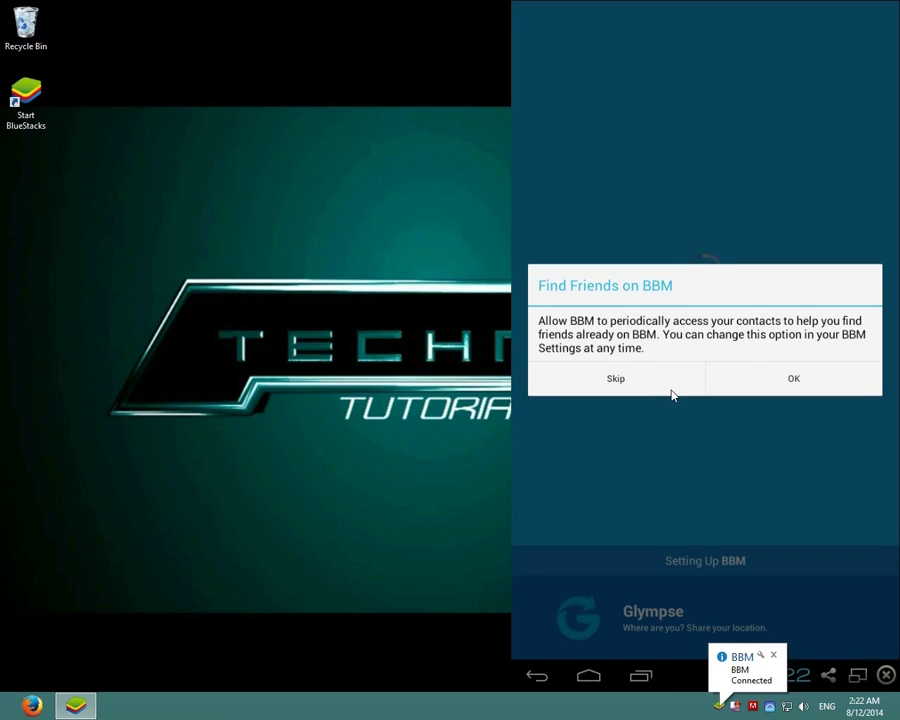
Skip Find Friends, dismiss the profile personalization prompt, and glance at the section list
left_click(655, 385)
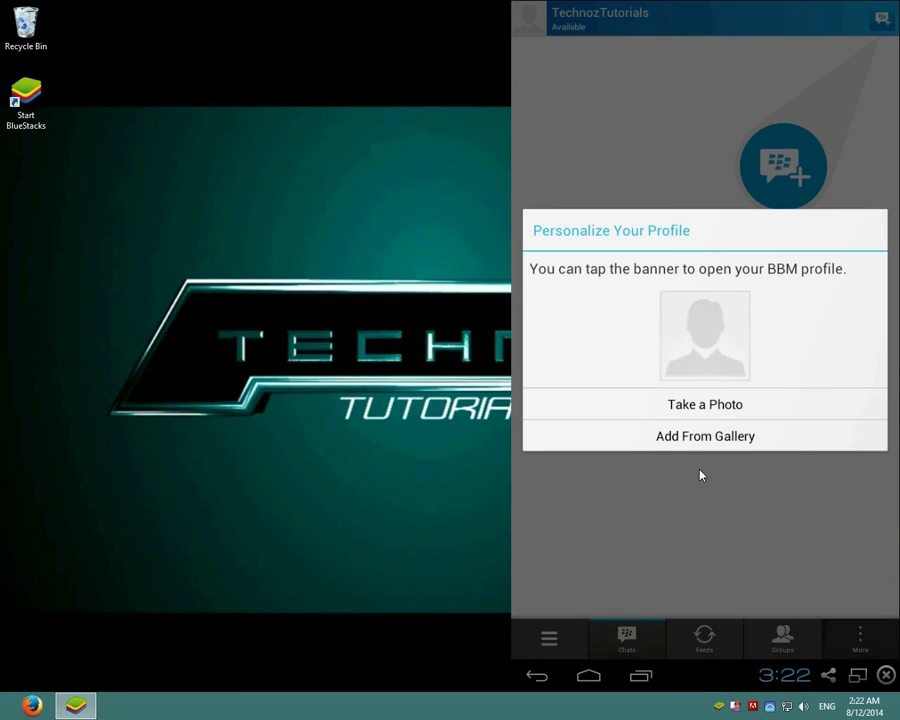
left_click(701, 474)
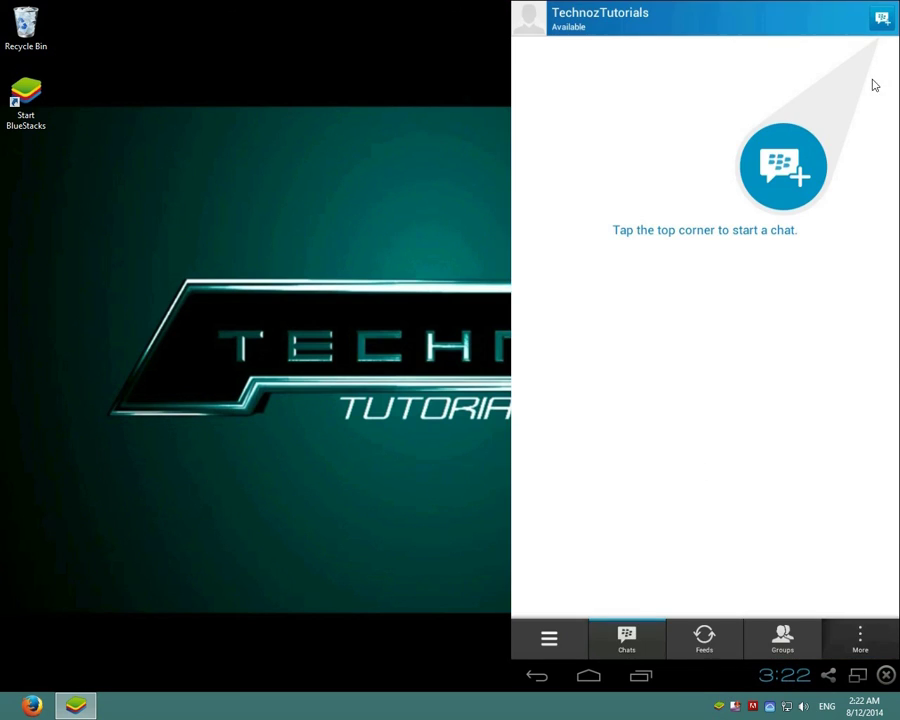
left_click(580, 650)
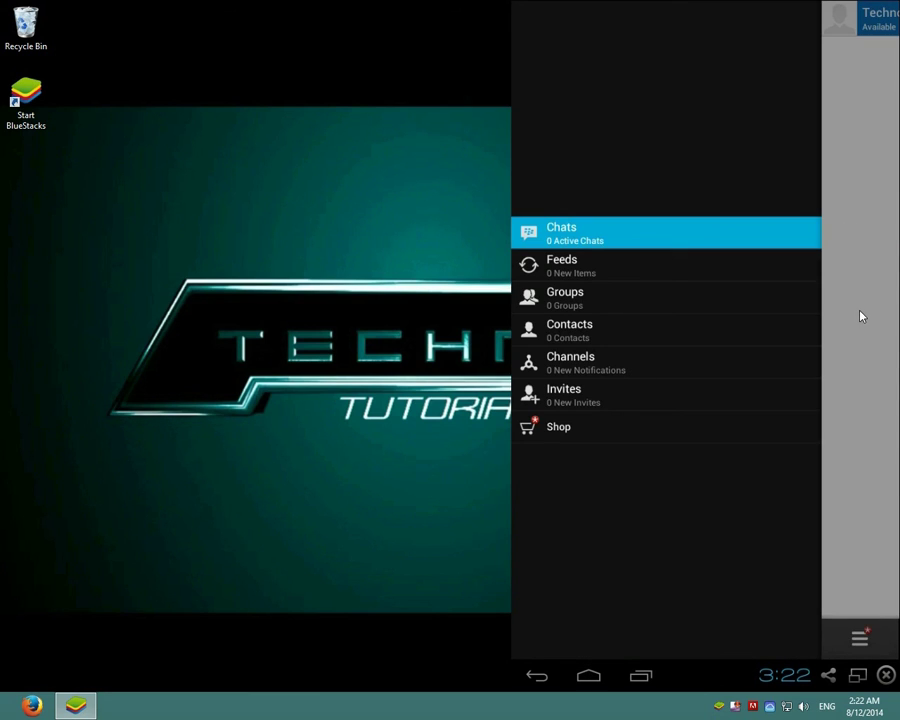
left_click(844, 366)
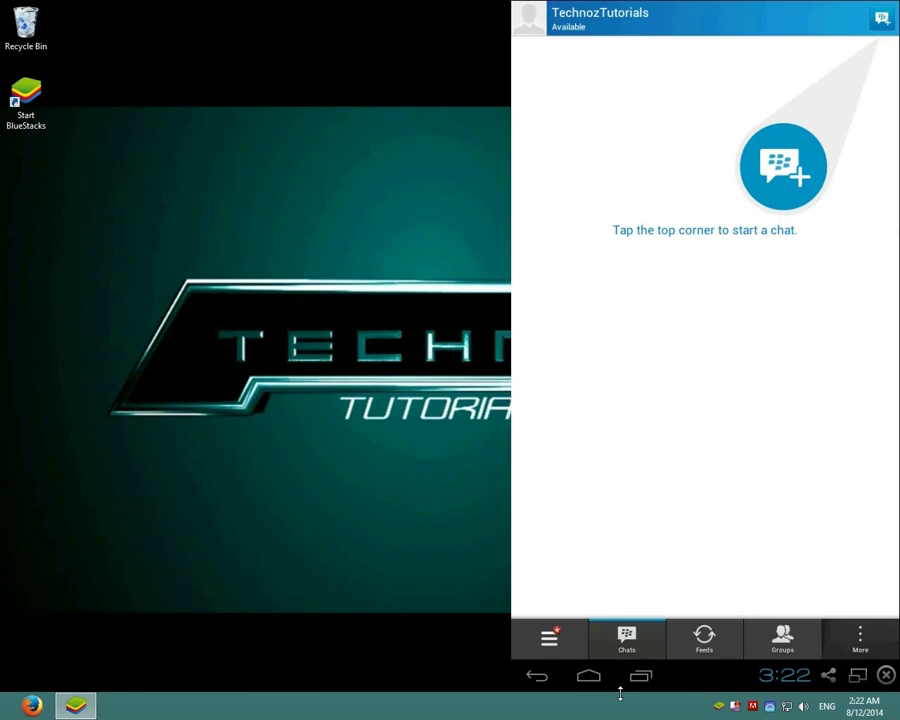
Browse the Feeds, Groups and Chats views, ending on the Feeds section
left_click(536, 648)
left_click(868, 338)
left_click(703, 628)
left_click(800, 643)
left_click(705, 648)
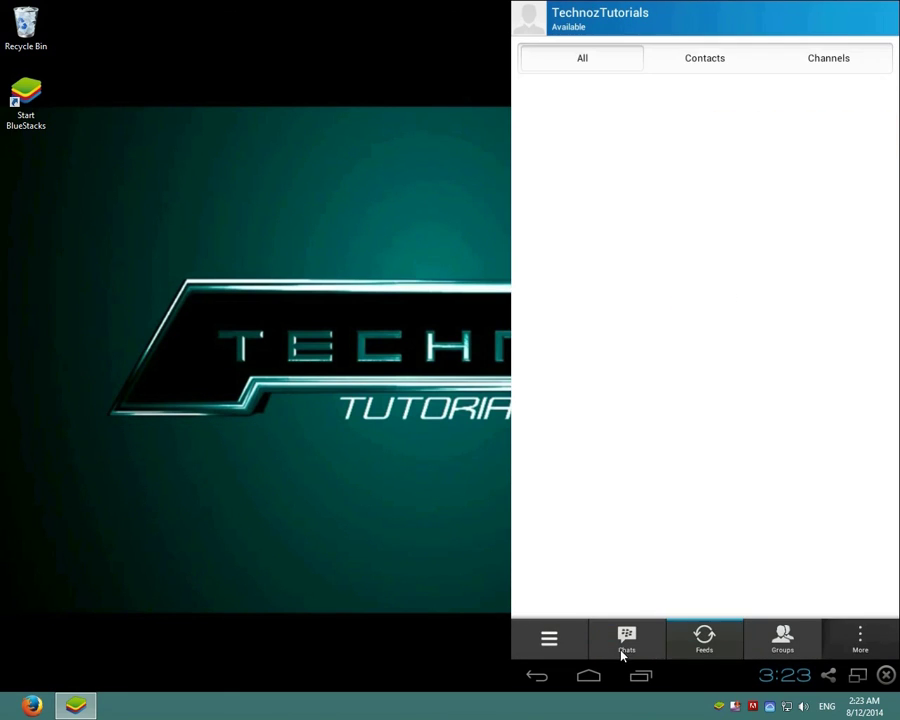
left_click(612, 648)
left_click(548, 648)
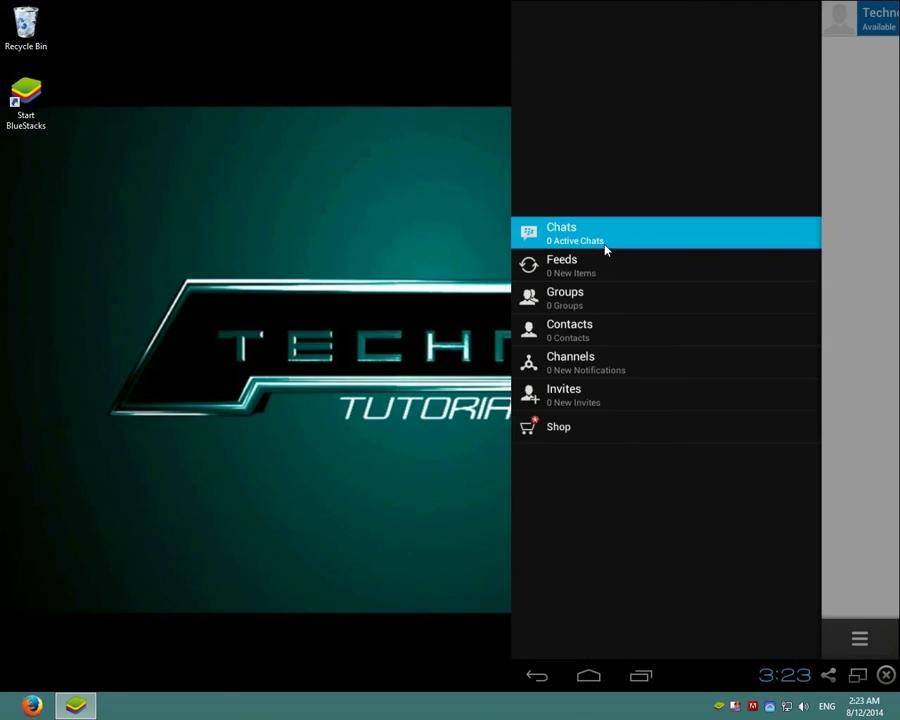
left_click(592, 265)
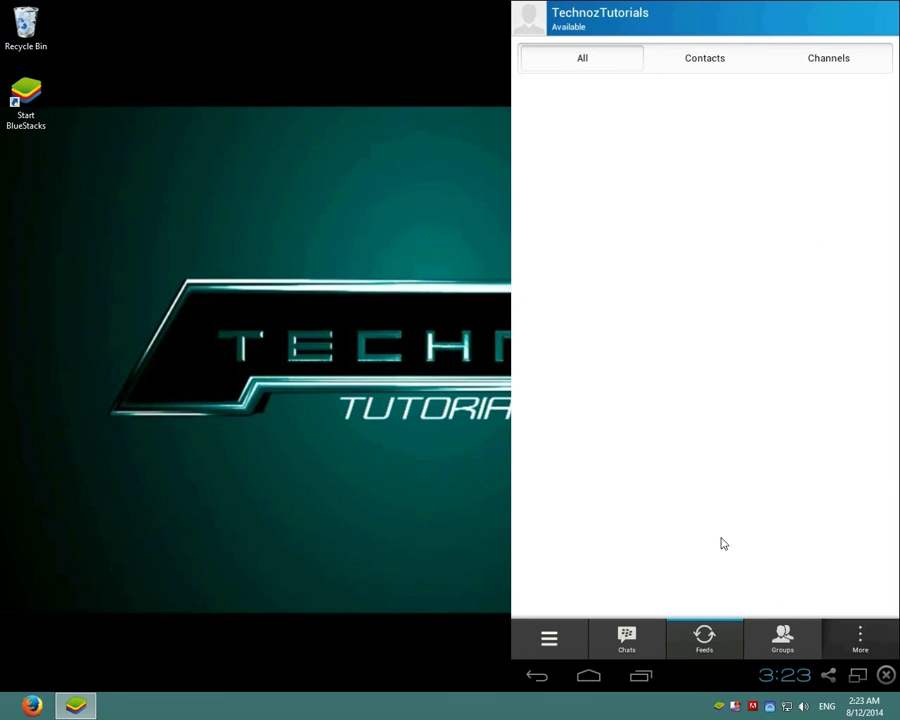